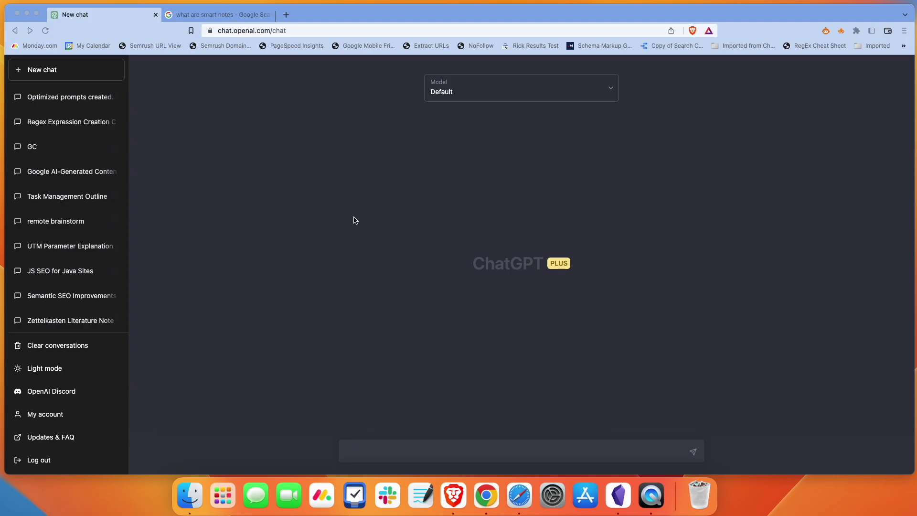
# - Open the 'Regex Expression Creation' chat and scroll back up to its first message
pyautogui.click(80, 125)
pyautogui.click(80, 125)
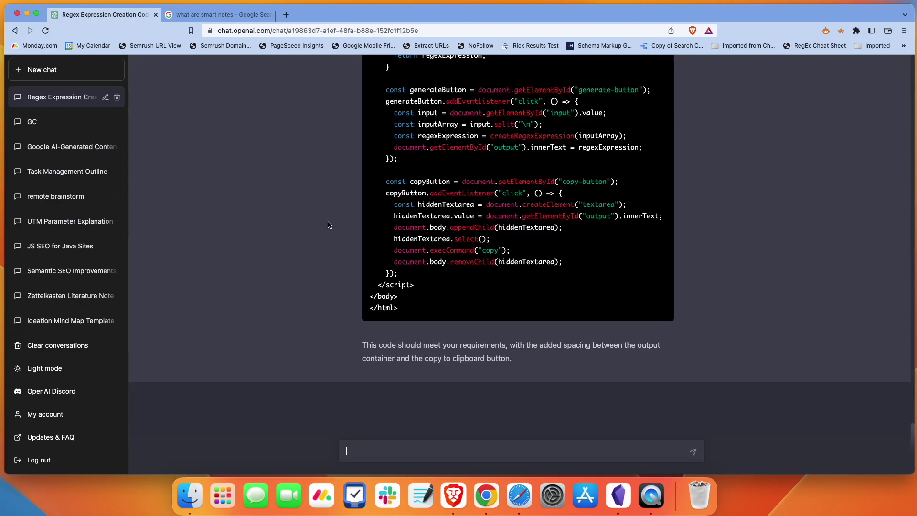
pyautogui.scroll(10, 327, 224)
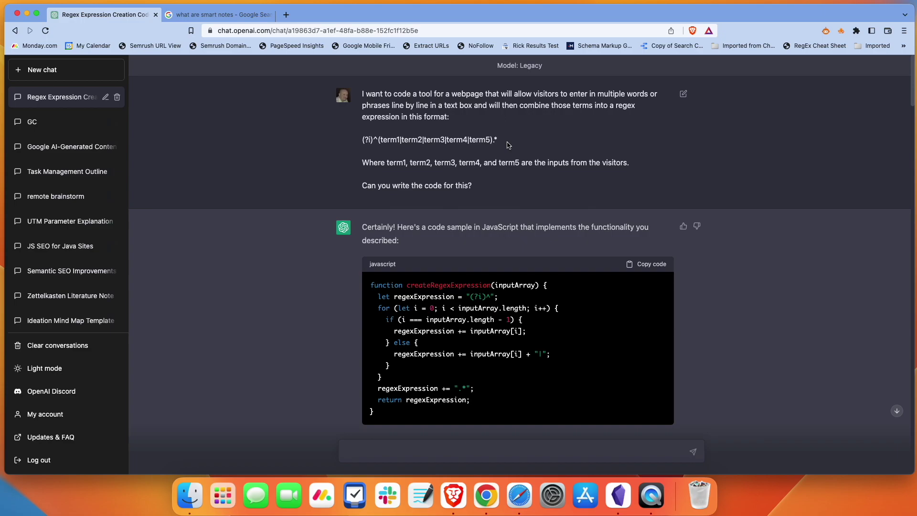
# - Start a new chat and send the pasted reverse prompt engineering request
pyautogui.click(32, 71)
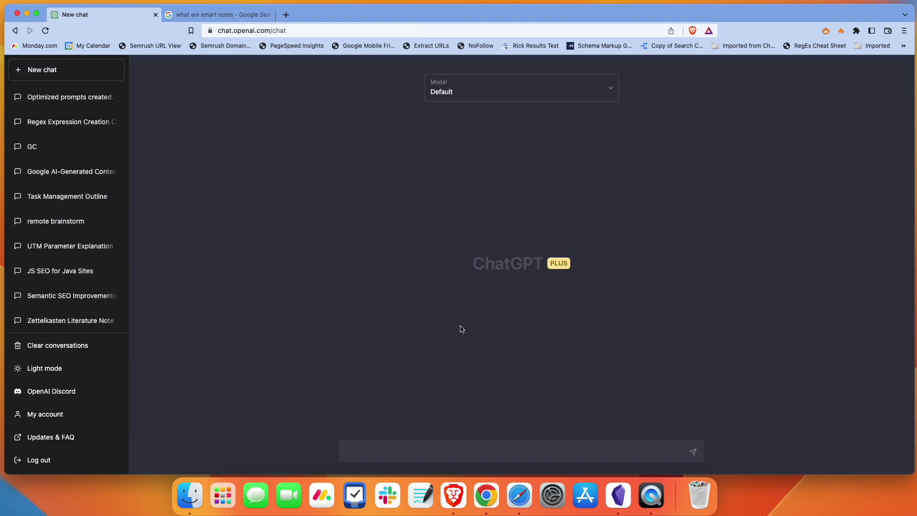
pyautogui.write('I want to use reverse prompt engineering, where you help me create prompts based on text I give you that would be optimized and ideal for producing similar content.')
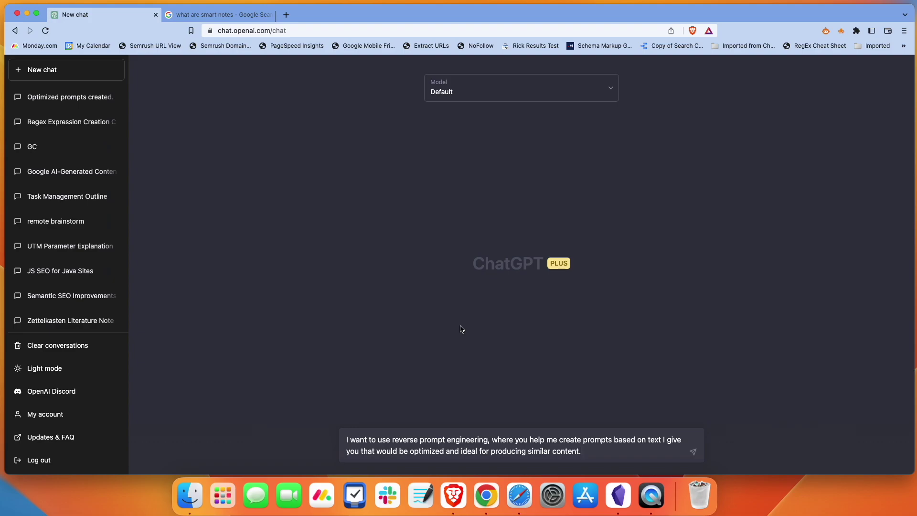
pyautogui.press('Return')
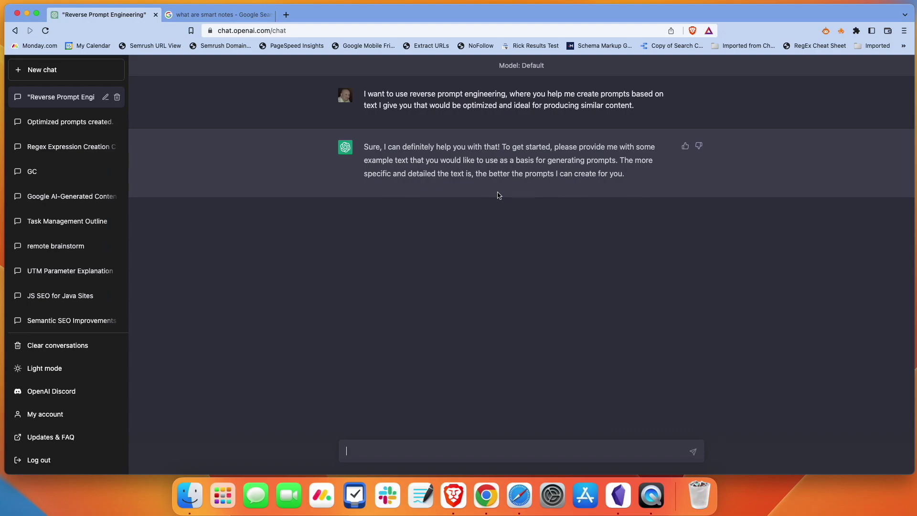
# - Ask 'can you give me an example of reverse prompt engineering?' as a follow-up
pyautogui.click(463, 449)
pyautogui.write('can you give me an example of rever')
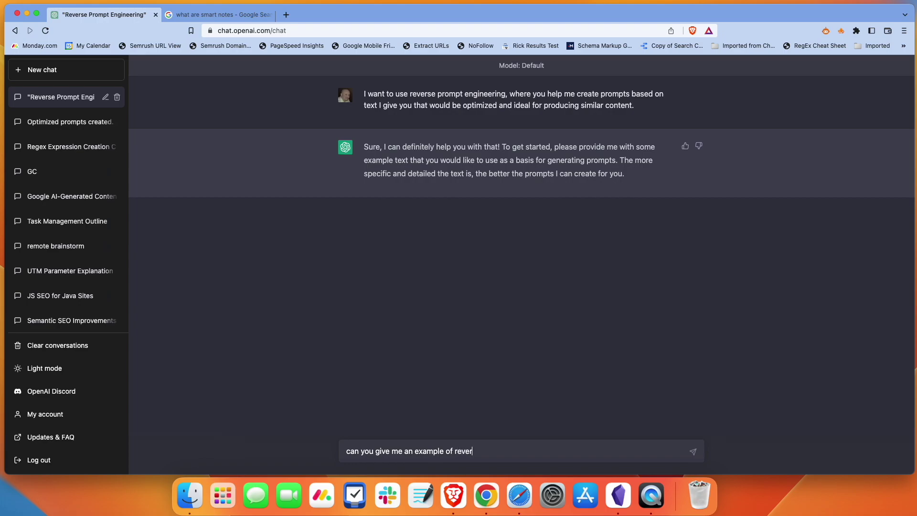
pyautogui.write('se prompt engineering?')
pyautogui.press('Return')
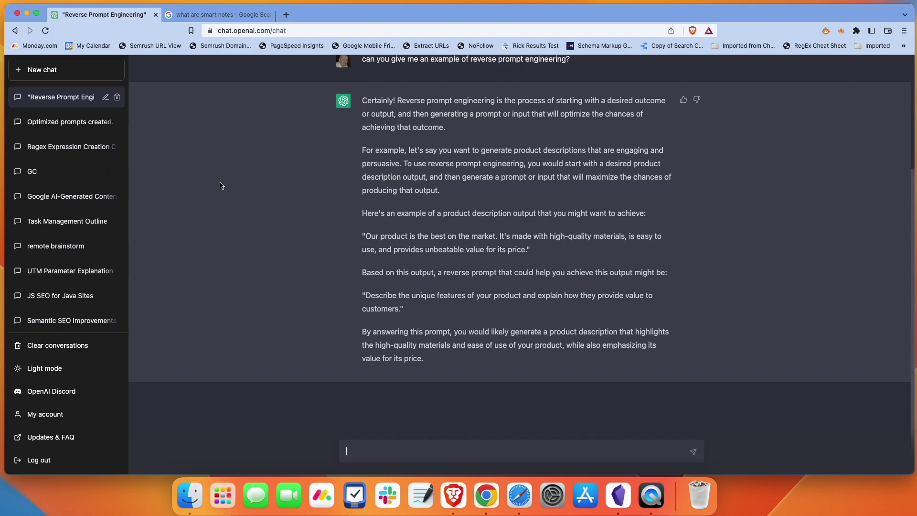
# - Switch to the 'what are smart notes' Google results tab and dismiss the search suggestions
pyautogui.click(222, 19)
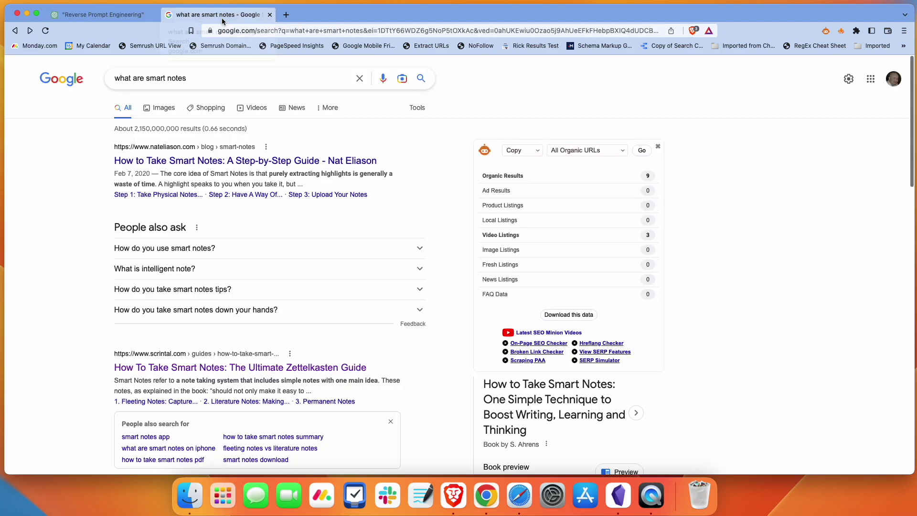
pyautogui.click(190, 81)
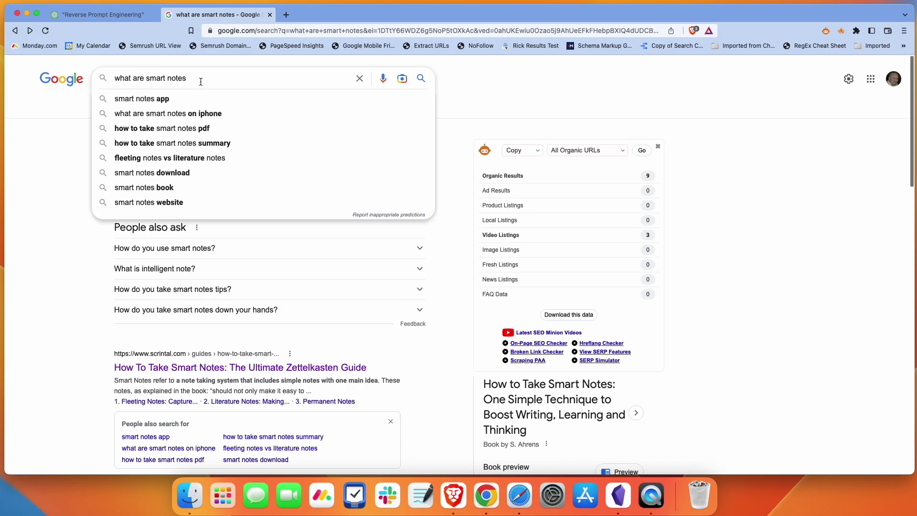
pyautogui.click(38, 219)
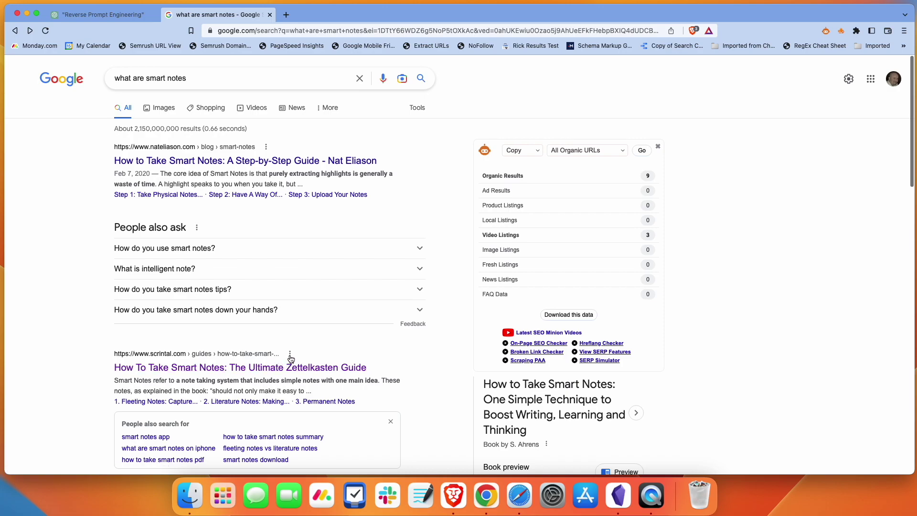
pyautogui.click(254, 368)
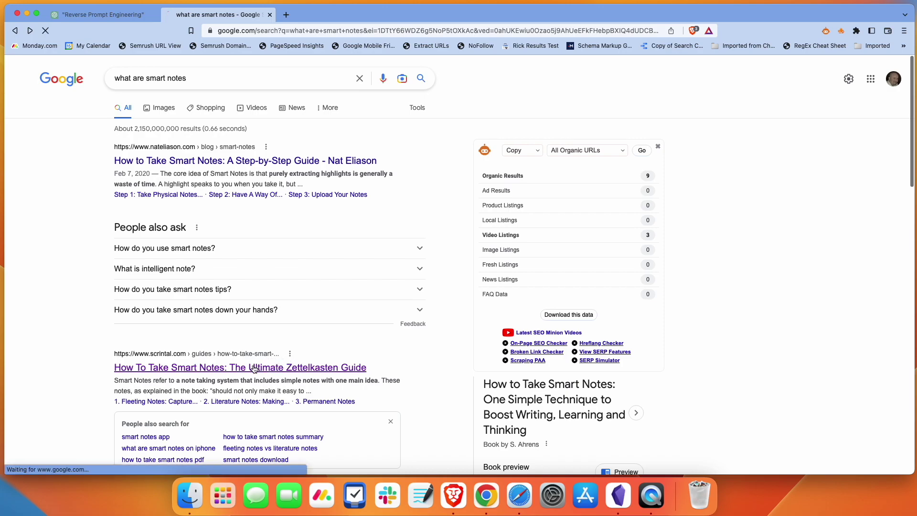
pyautogui.scroll(-10, 373, 361)
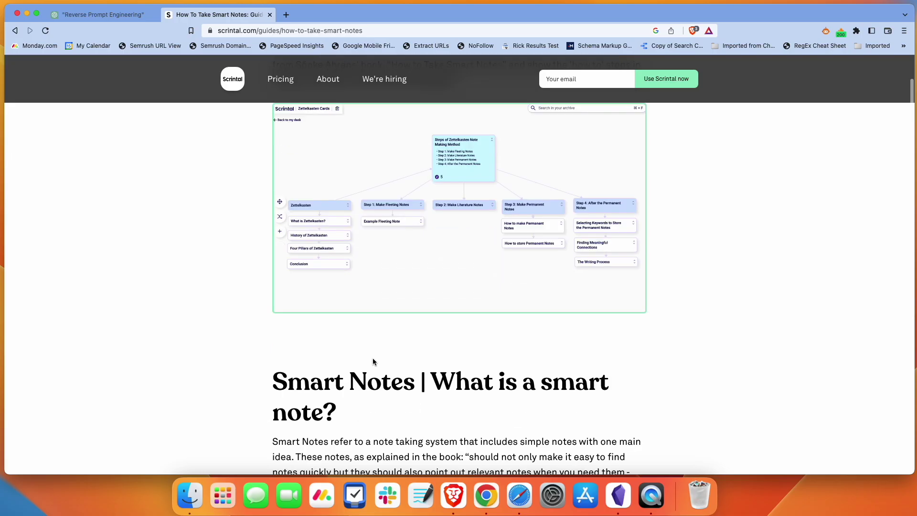
pyautogui.scroll(-20, 373, 362)
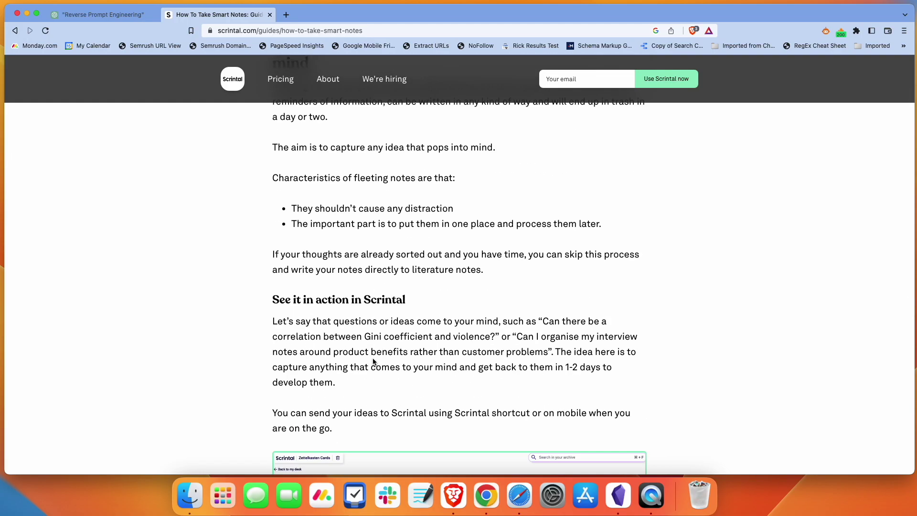
pyautogui.scroll(-5, 373, 358)
pyautogui.scroll(20, 373, 358)
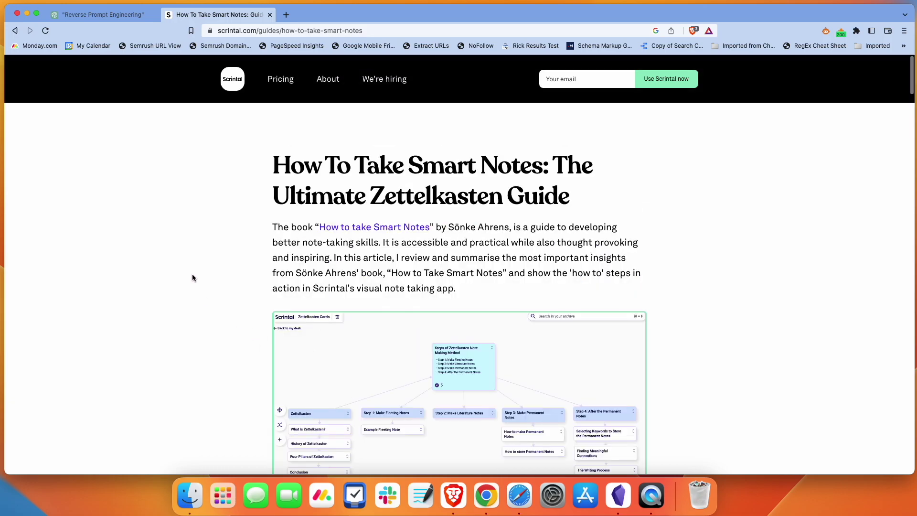
# - Open the text-only cached version of the Scrintal smart notes result
pyautogui.press('super+Left')
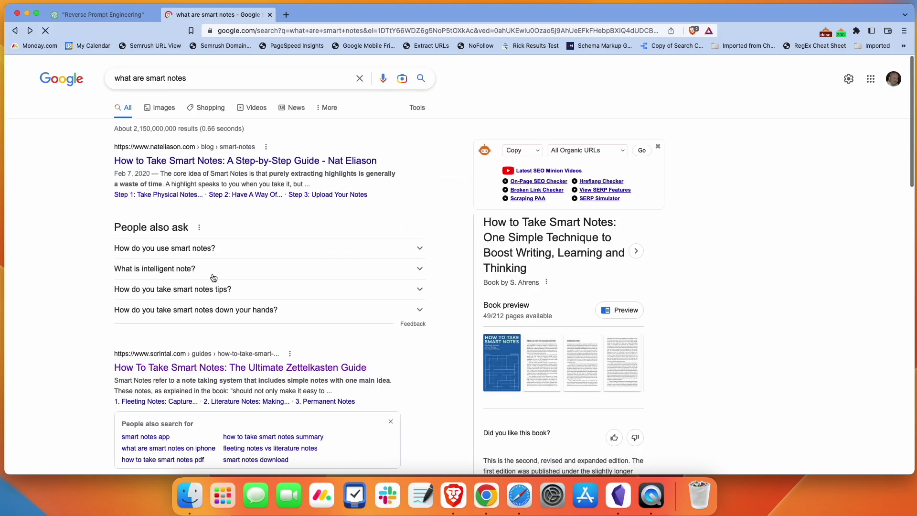
pyautogui.click(290, 354)
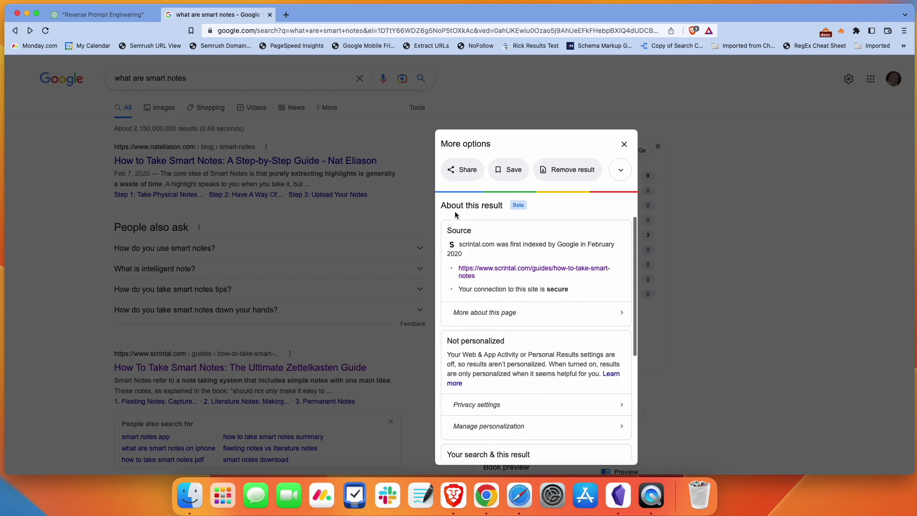
pyautogui.click(619, 170)
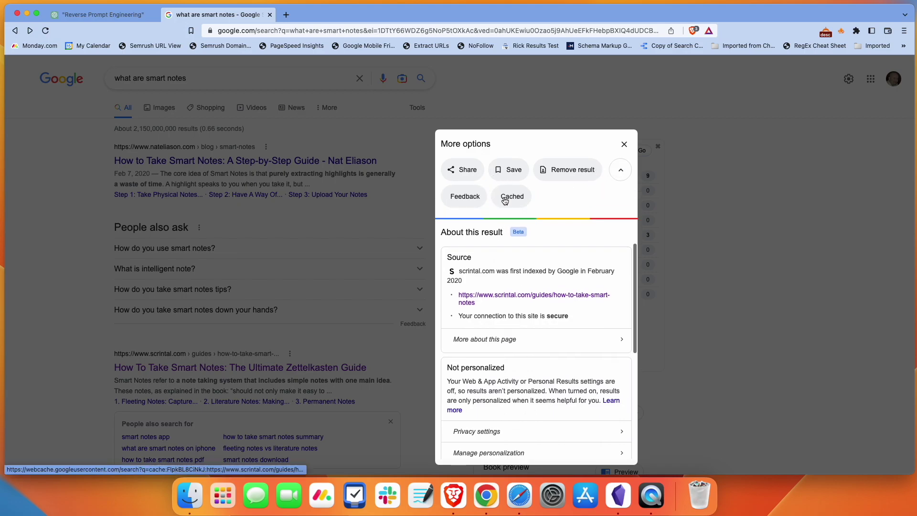
pyautogui.click(505, 198)
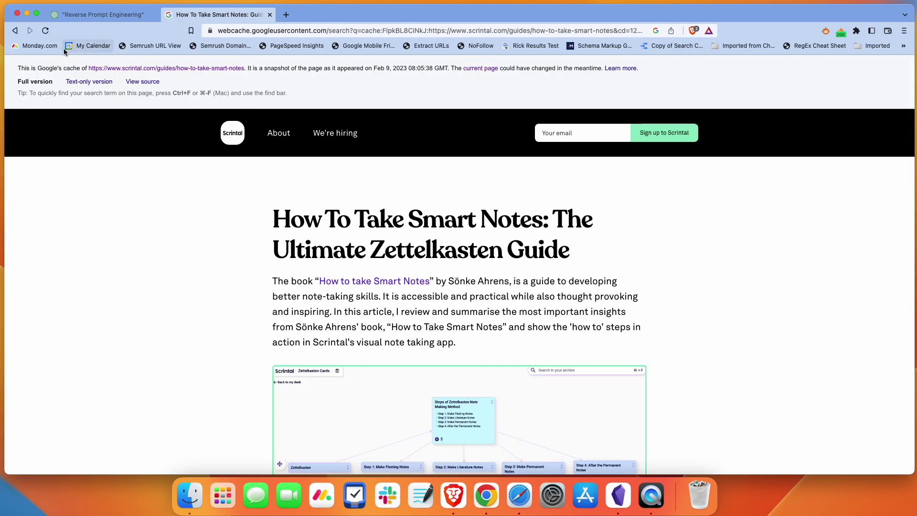
pyautogui.click(87, 82)
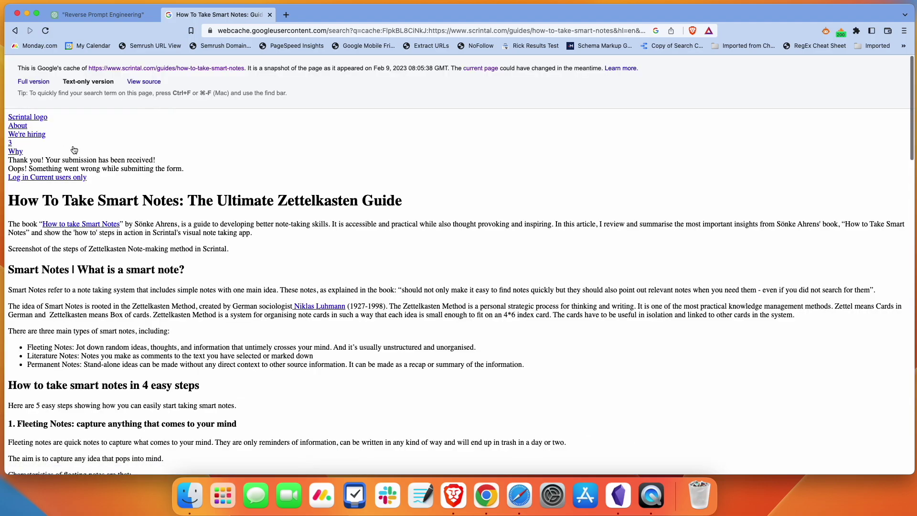
# - Select the Scrintal article text from its title to the closing paragraph
pyautogui.moveTo(17, 200); pyautogui.dragTo(103, 315)
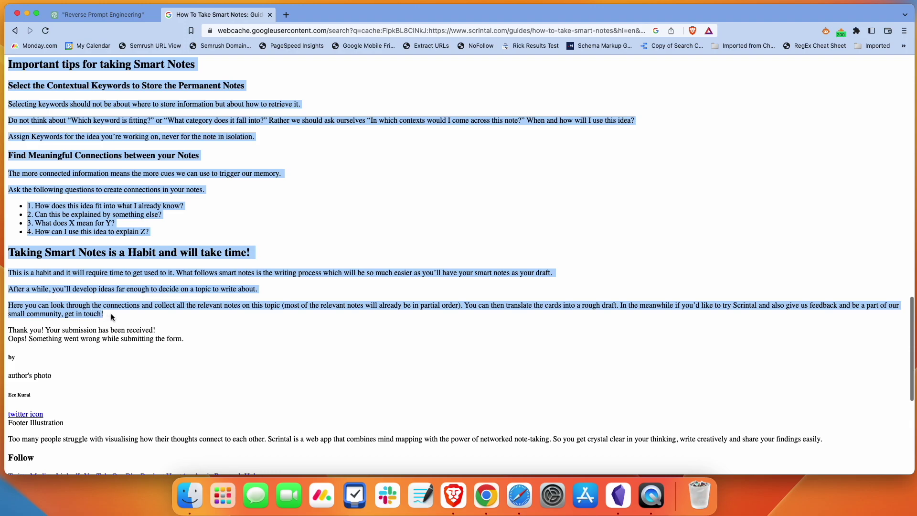
pyautogui.press('Home')
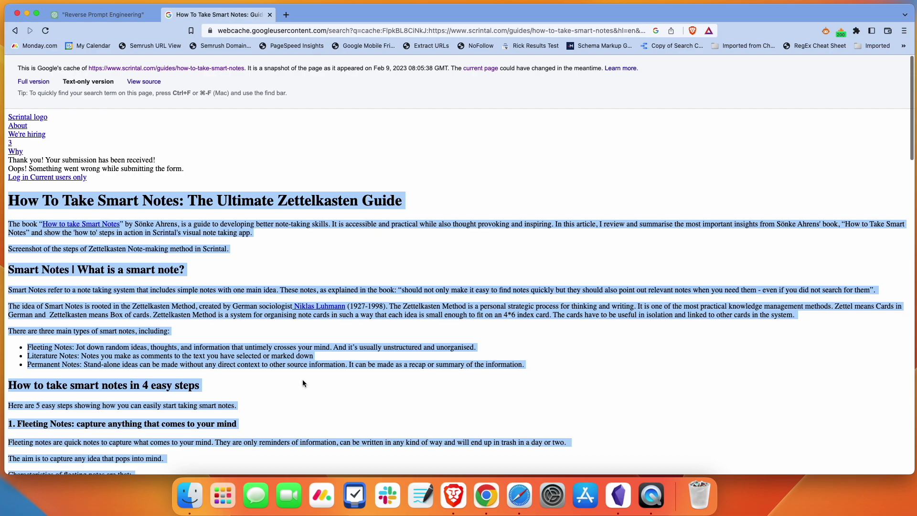
pyautogui.scroll(-6, 462, 317)
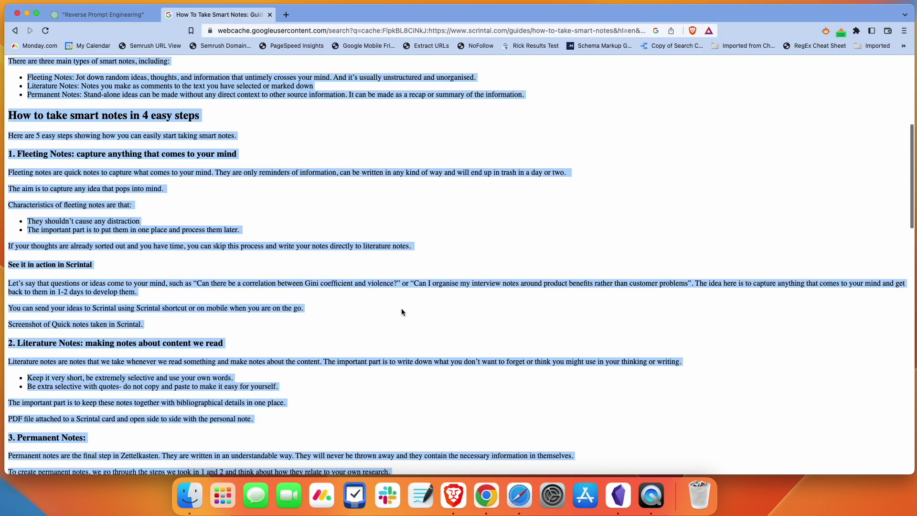
pyautogui.scroll(-5, 401, 312)
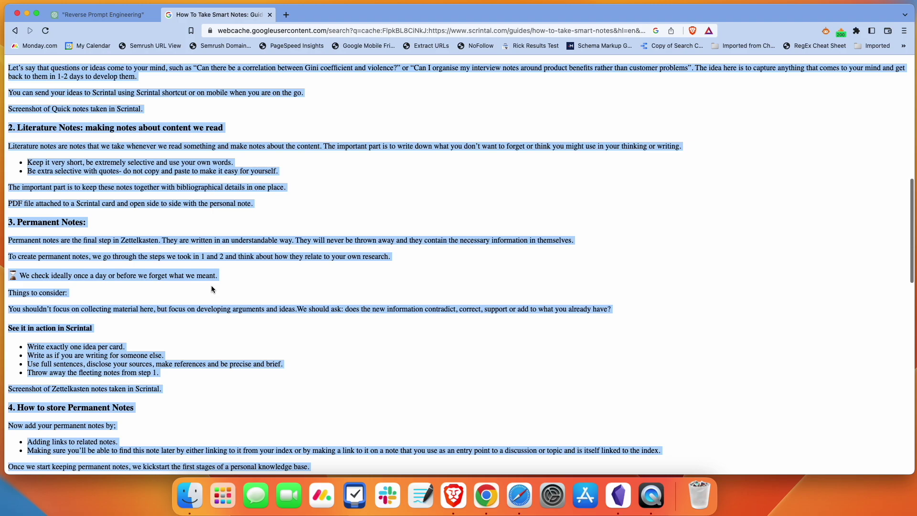
pyautogui.scroll(-9, 302, 292)
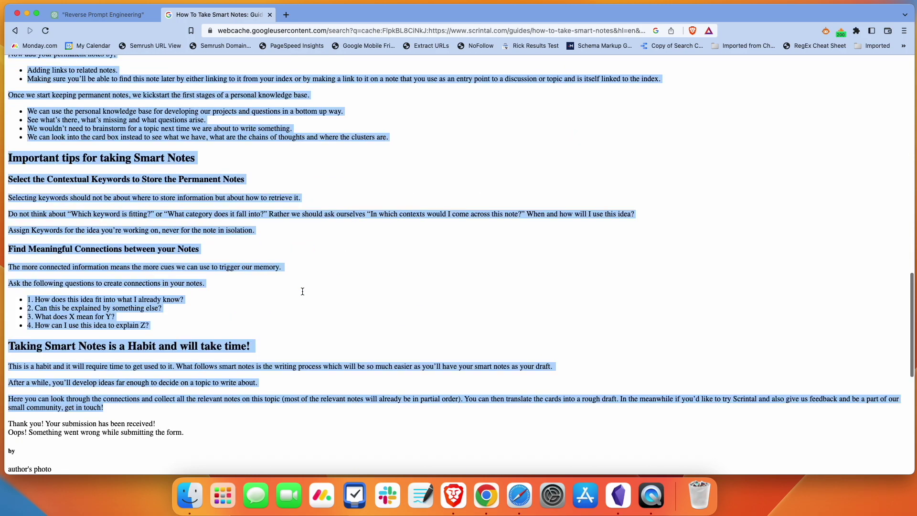
pyautogui.scroll(12, 302, 291)
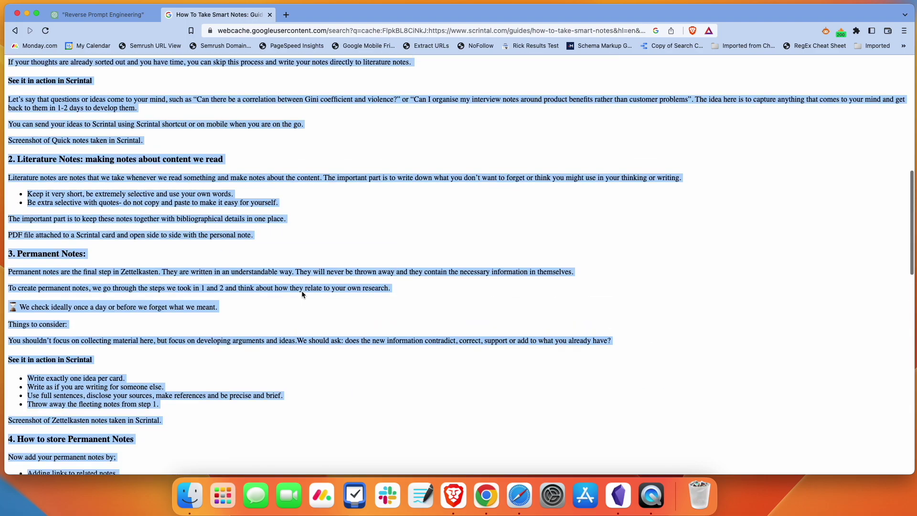
pyautogui.scroll(7, 303, 292)
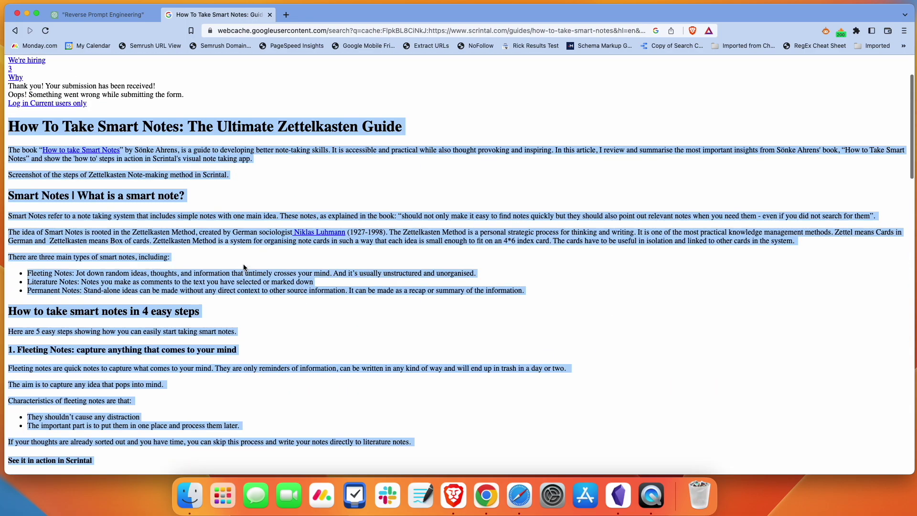
# - Back in Reverse Prompt Engineering, request entities in a chart: number, entity, salience score
pyautogui.click(105, 19)
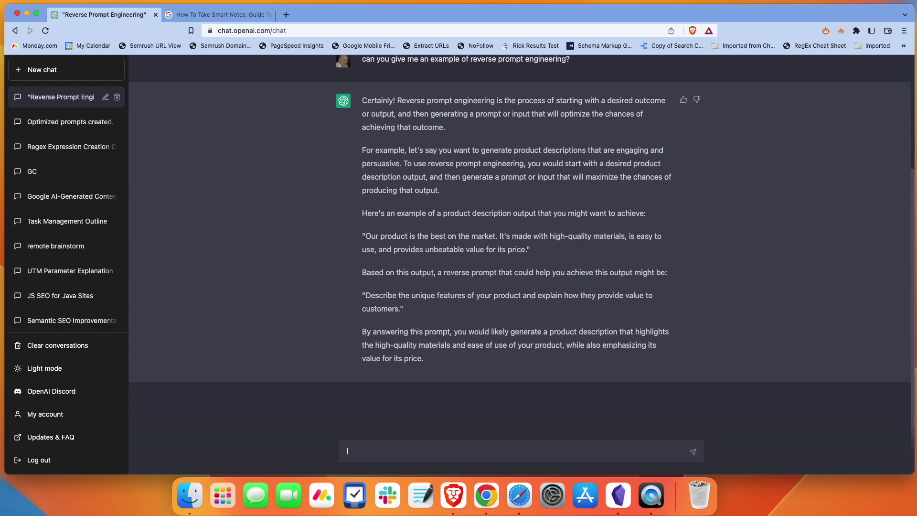
pyautogui.write('Extract the most eemantically relev')
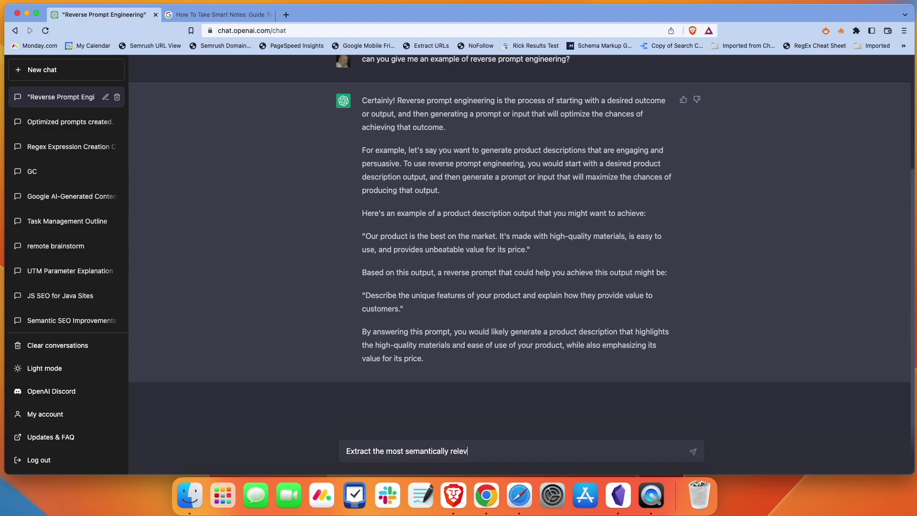
pyautogui.write('ant entities from this {text}')
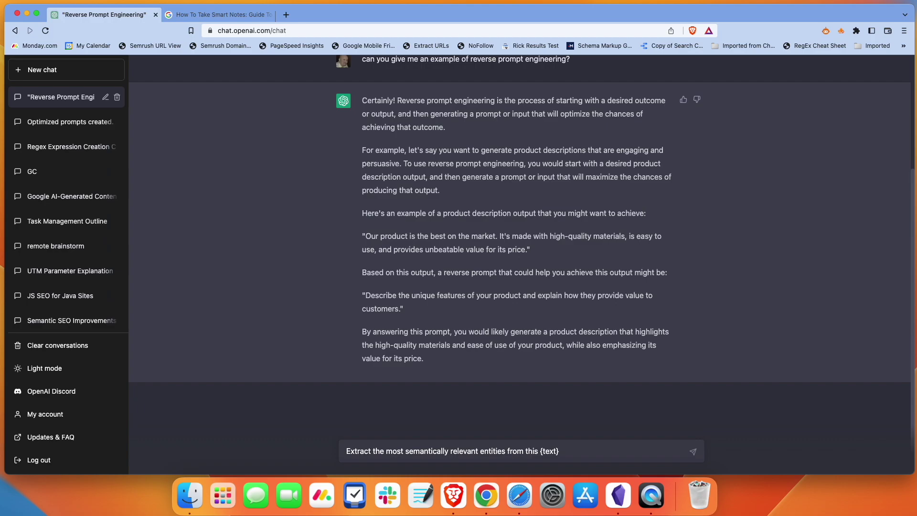
pyautogui.write('. P ut the entities into a chart, numbering them in the first column, listing them in the second solum')
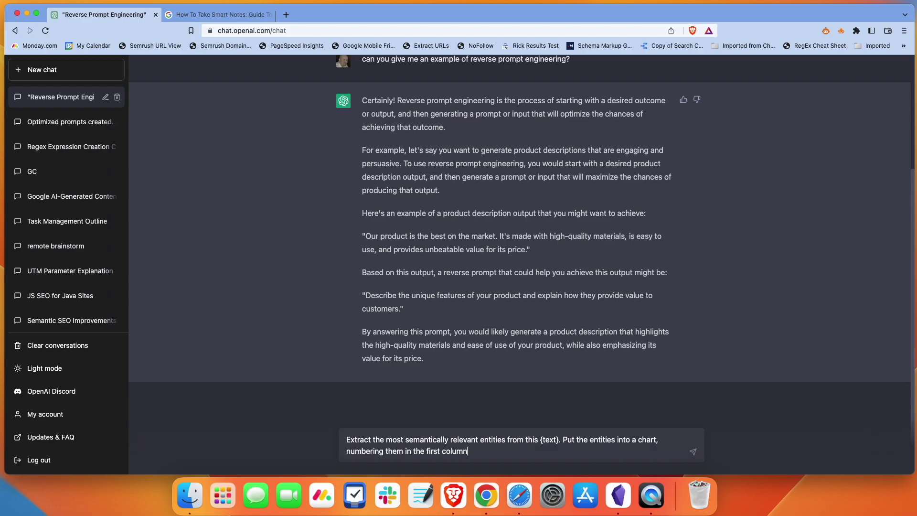
pyautogui.press('BackSpace')
pyautogui.press('BackSpace')
pyautogui.press('BackSpace')
pyautogui.press('BackSpace')
pyautogui.press('BackSpace')
pyautogui.write('column, and including their salience scores in the third column.')
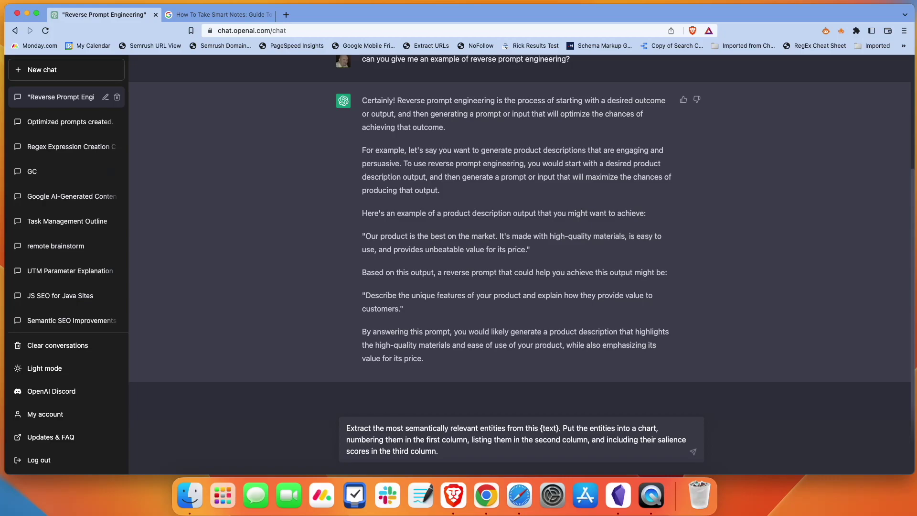
pyautogui.press('Return')
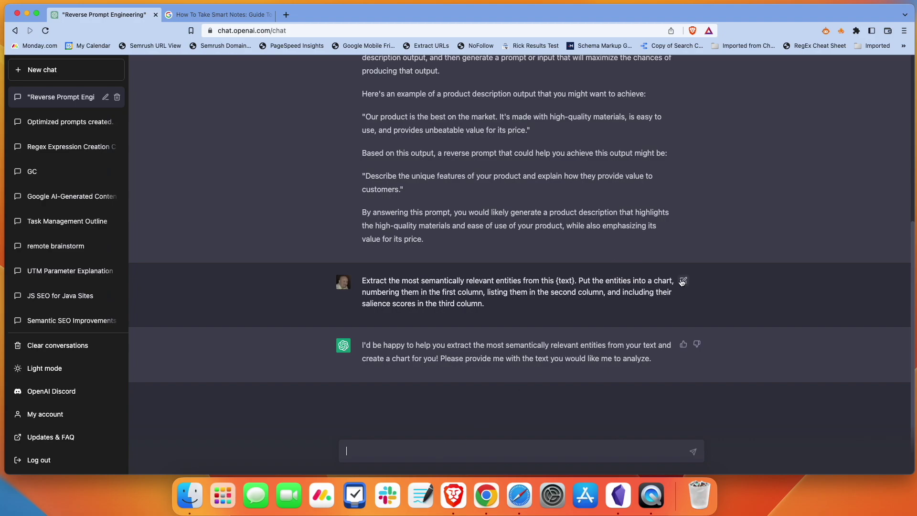
# - Edit the entity request to append 'text =' plus the pasted smart notes article, and resubmit
pyautogui.click(682, 281)
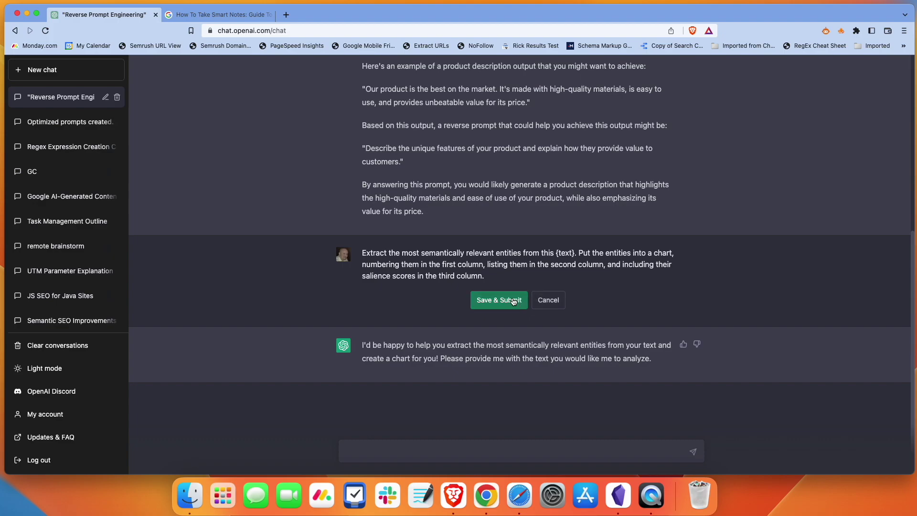
pyautogui.press('Return')
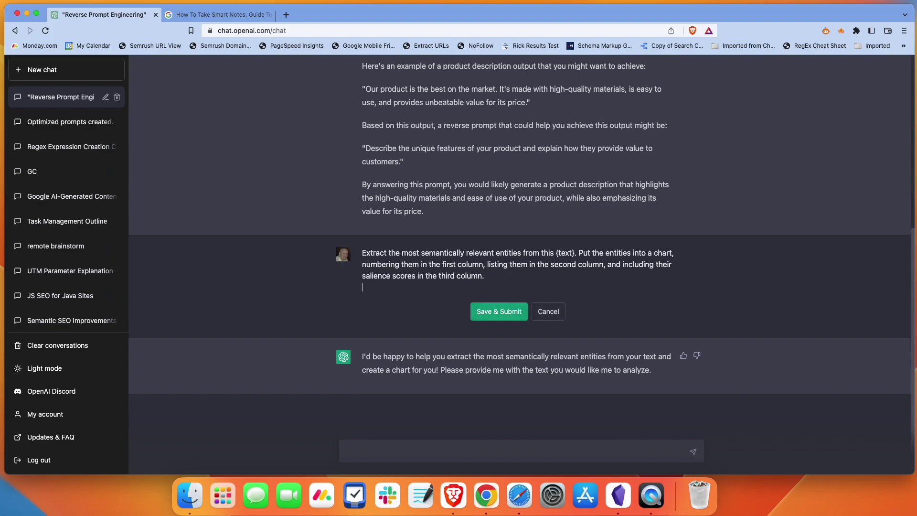
pyautogui.press('Return')
pyautogui.write('text ')
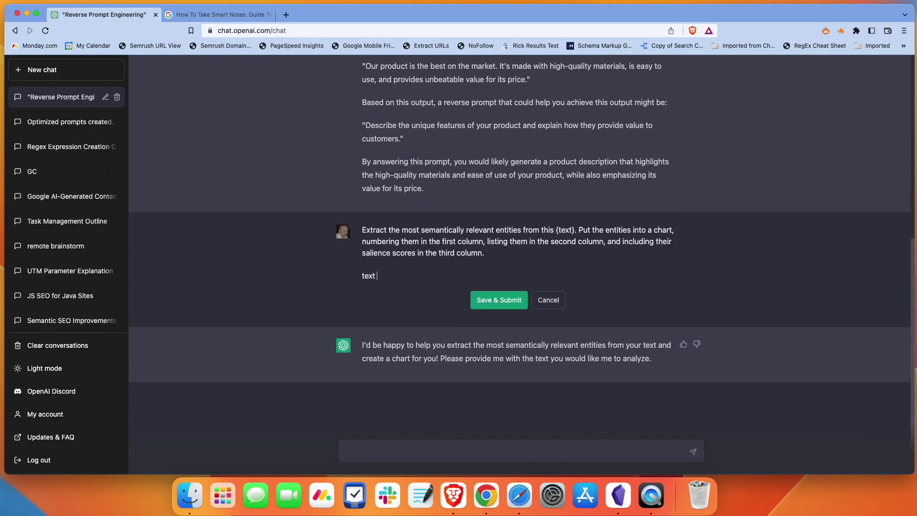
pyautogui.write('=')
pyautogui.press('super+v')
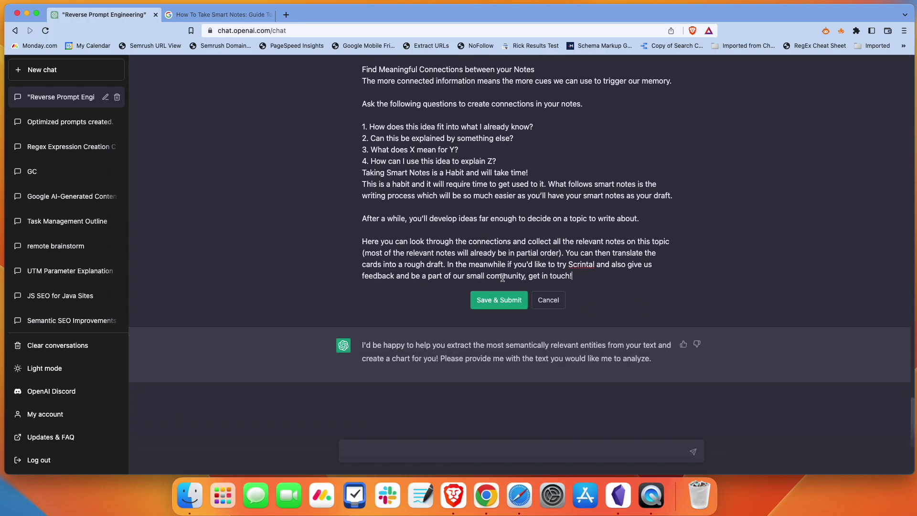
pyautogui.click(499, 300)
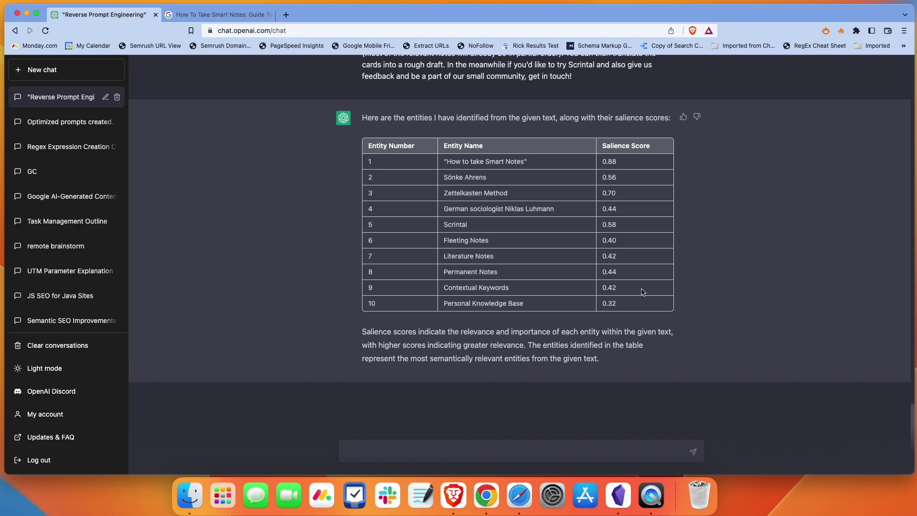
# - Send the pasted reverse prompt request with ###### replaced by '#1-#3, #6-10'
pyautogui.click(422, 449)
pyautogui.write('Now I want you to reverse prompt engineer the {text}. Give me a single prompt that would create a similar output. The tone and writing style should be included in the prompt. The entities ###### should also be mentioned as needing to be included in the output in the prompt.')
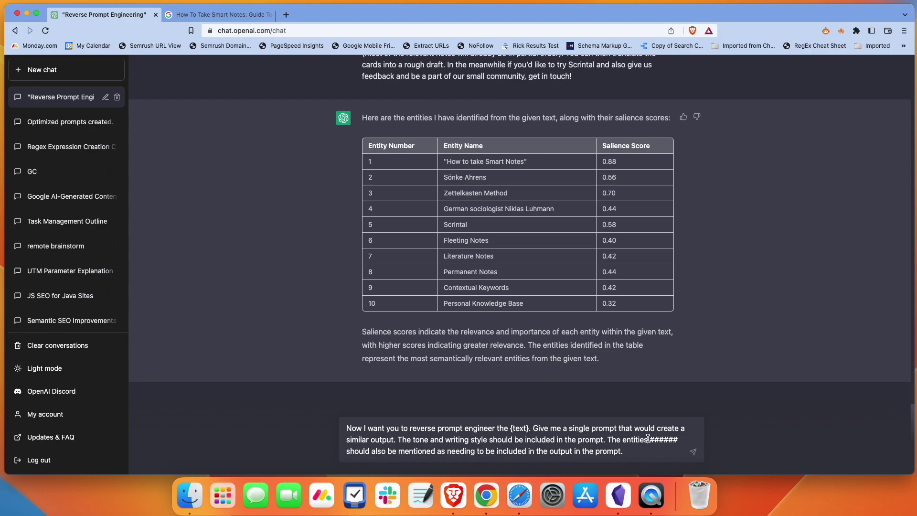
pyautogui.moveTo(648, 439); pyautogui.dragTo(678, 439)
pyautogui.press('BackSpace')
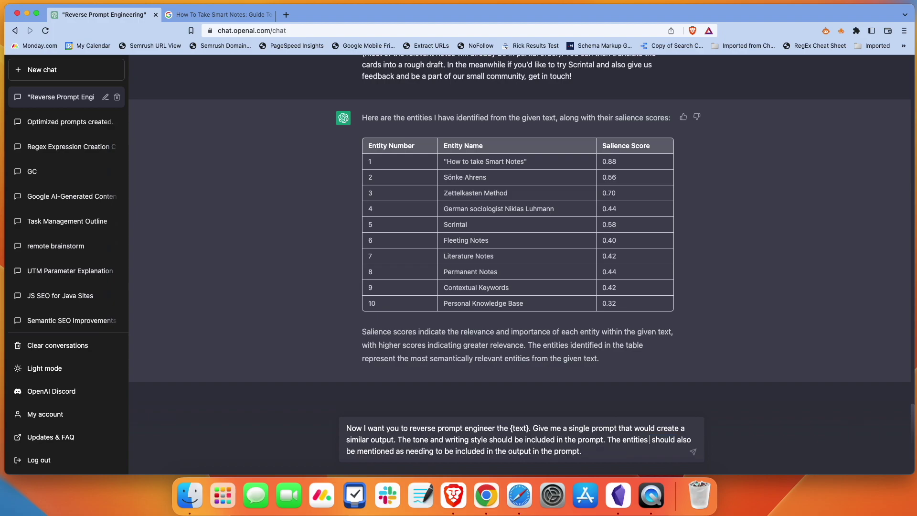
pyautogui.write('#1 ')
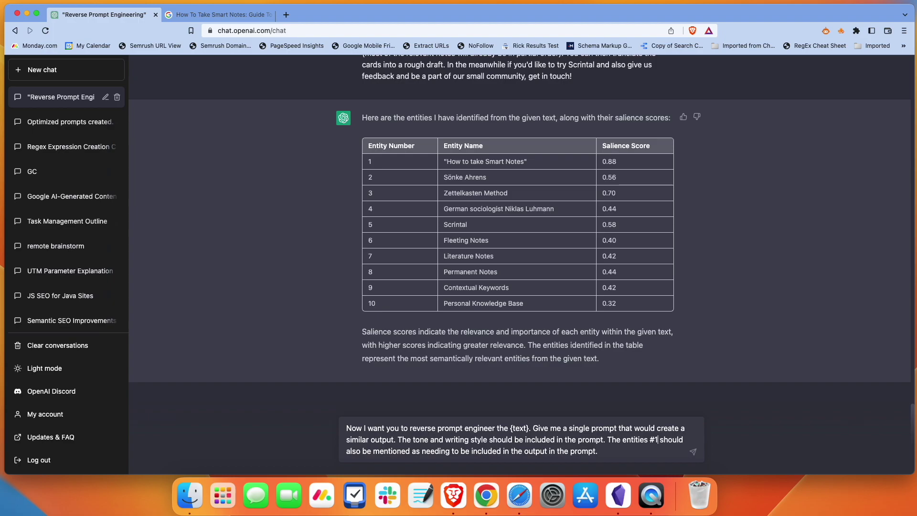
pyautogui.write('-#')
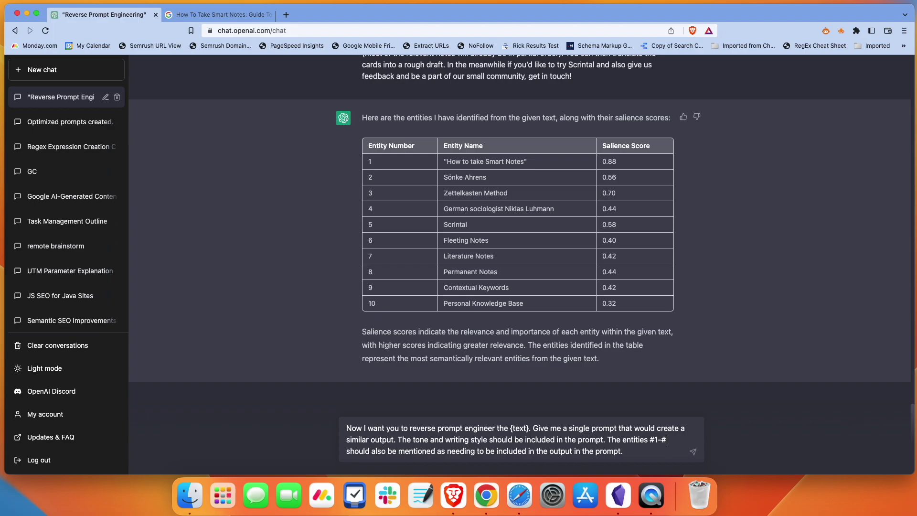
pyautogui.write('3, #6-1')
pyautogui.write('0')
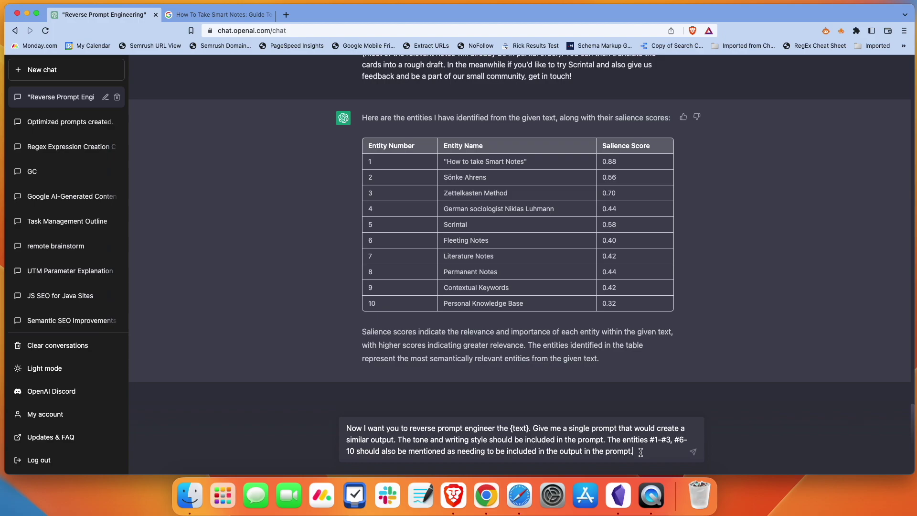
pyautogui.press('Return')
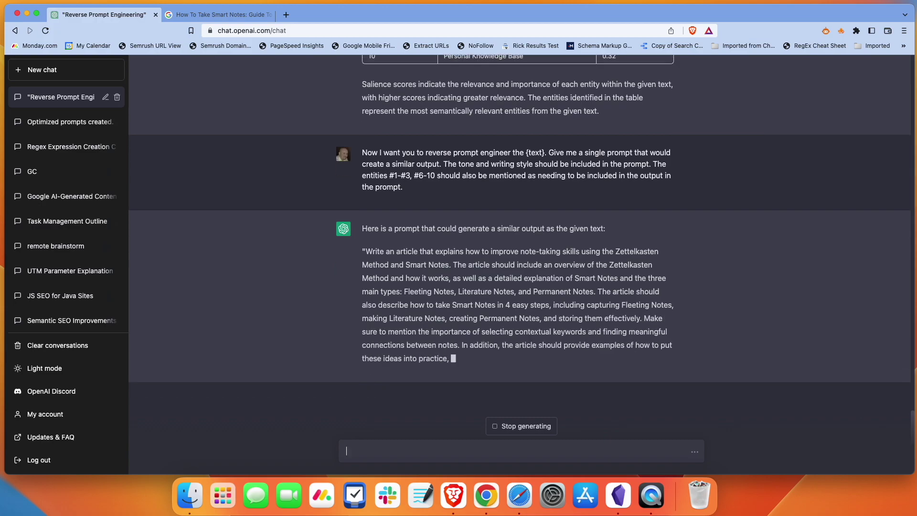
# - Scroll through the finished reply to read the suggested Zettelkasten article prompt
pyautogui.scroll(5, 499, 214)
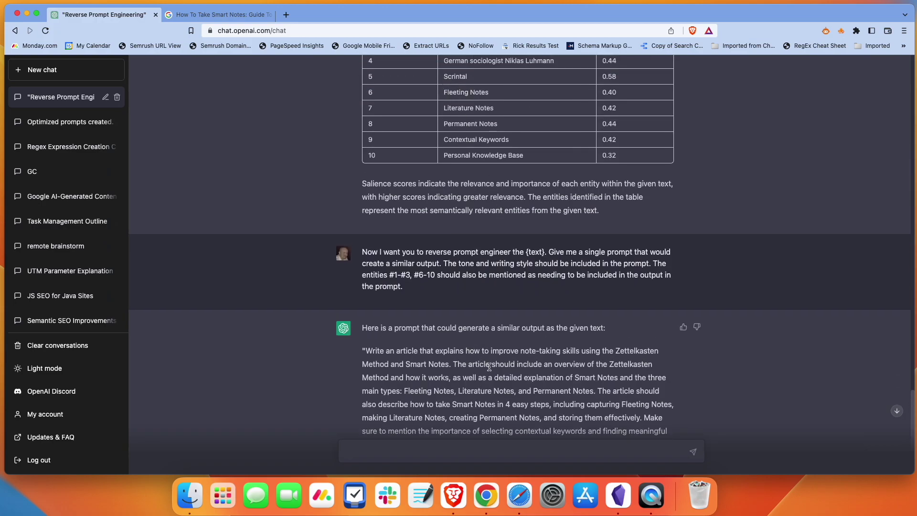
pyautogui.scroll(-3, 491, 370)
pyautogui.scroll(-1, 522, 382)
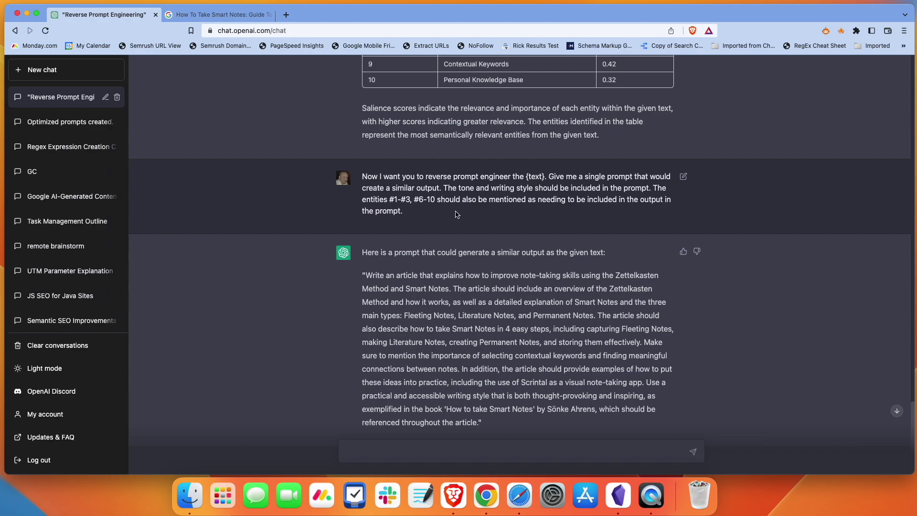
pyautogui.scroll(-1, 501, 306)
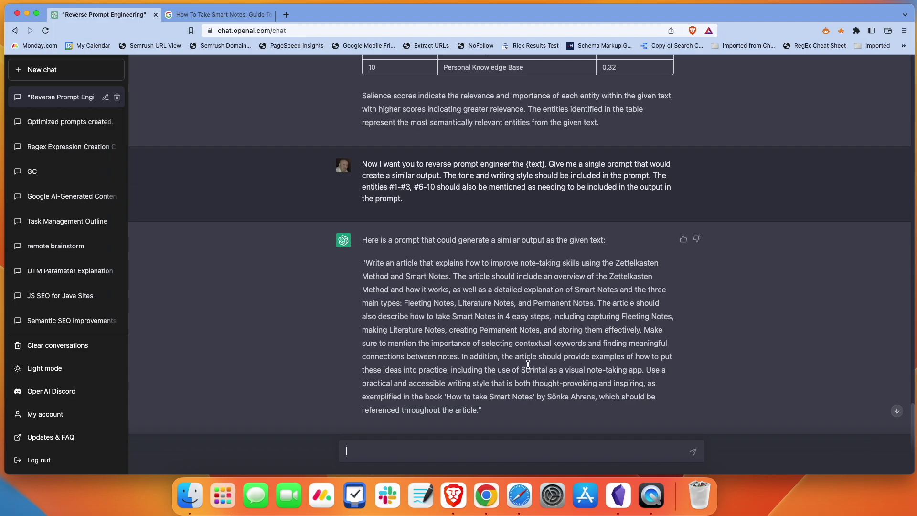
pyautogui.scroll(3, 425, 327)
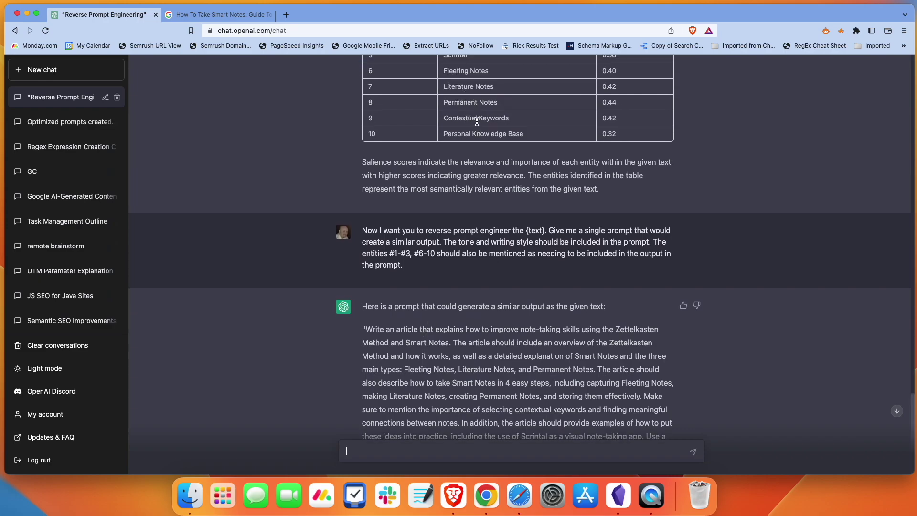
pyautogui.scroll(-2, 510, 390)
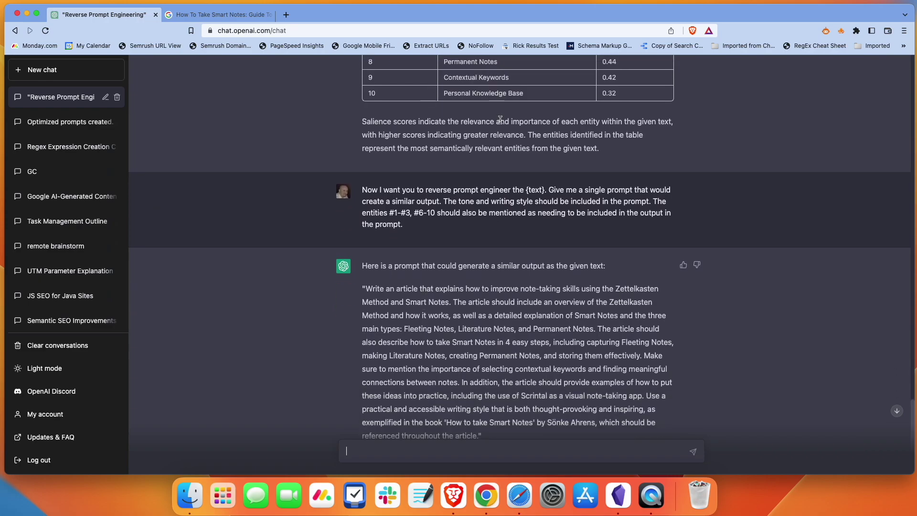
pyautogui.scroll(-2, 497, 399)
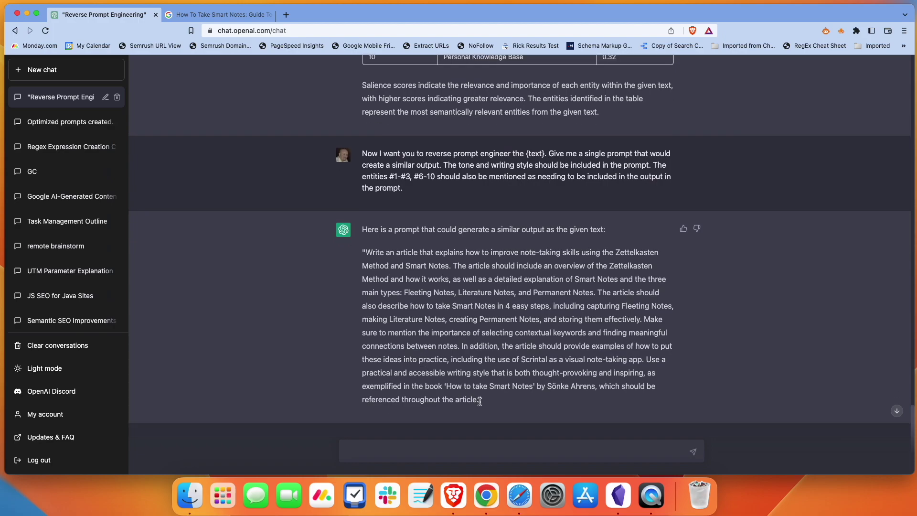
# - Copy the suggested article prompt into a new message and send it to generate the article
pyautogui.moveTo(480, 400); pyautogui.dragTo(365, 255)
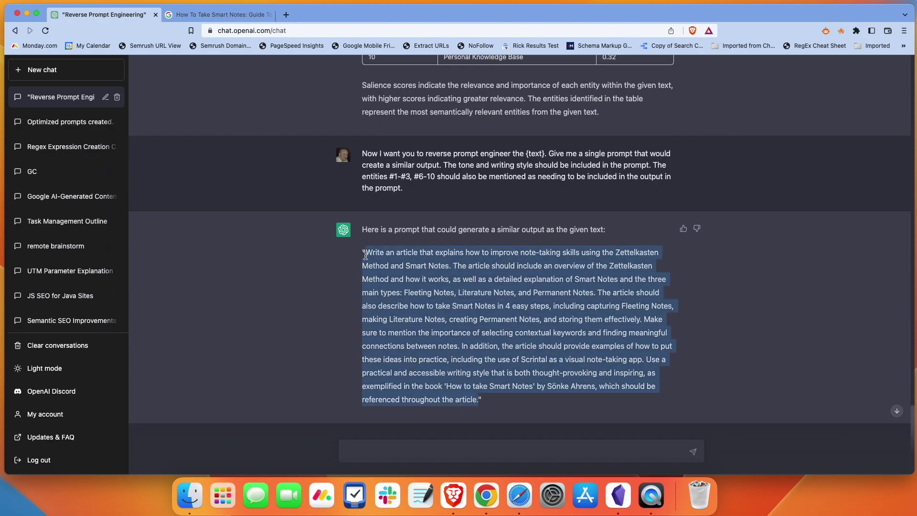
pyautogui.press('super+c')
pyautogui.click(406, 448)
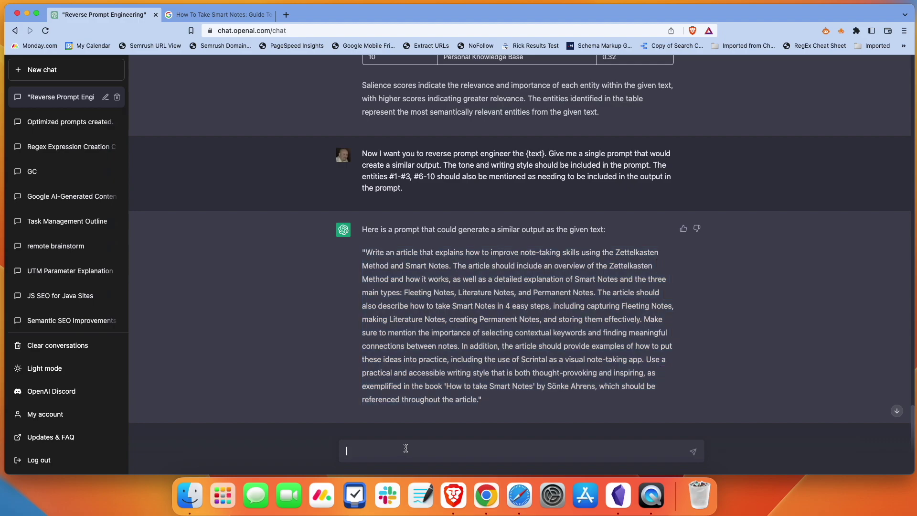
pyautogui.press('super+v')
pyautogui.press('Return')
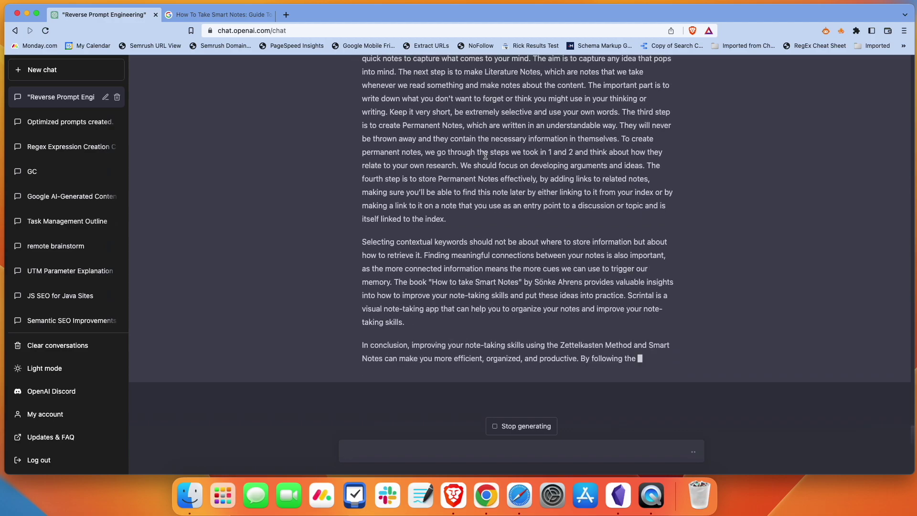
pyautogui.scroll(8, 485, 156)
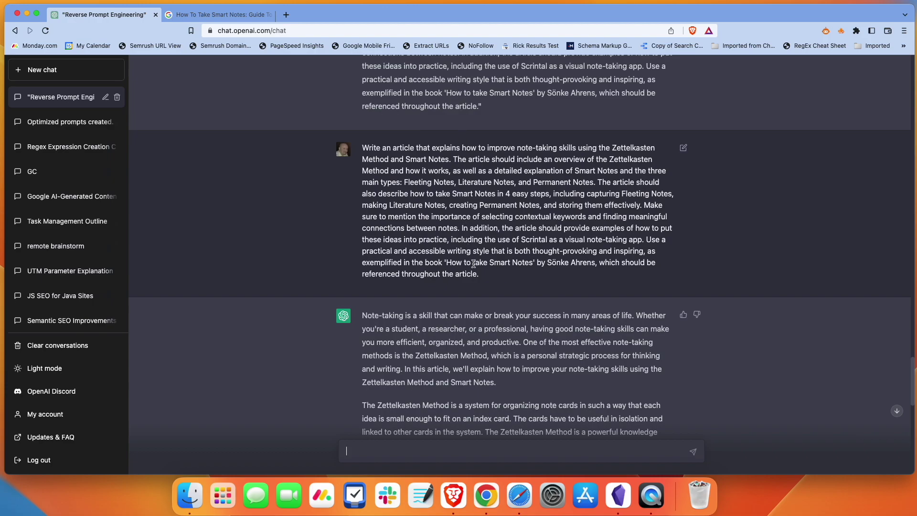
pyautogui.scroll(-1, 491, 277)
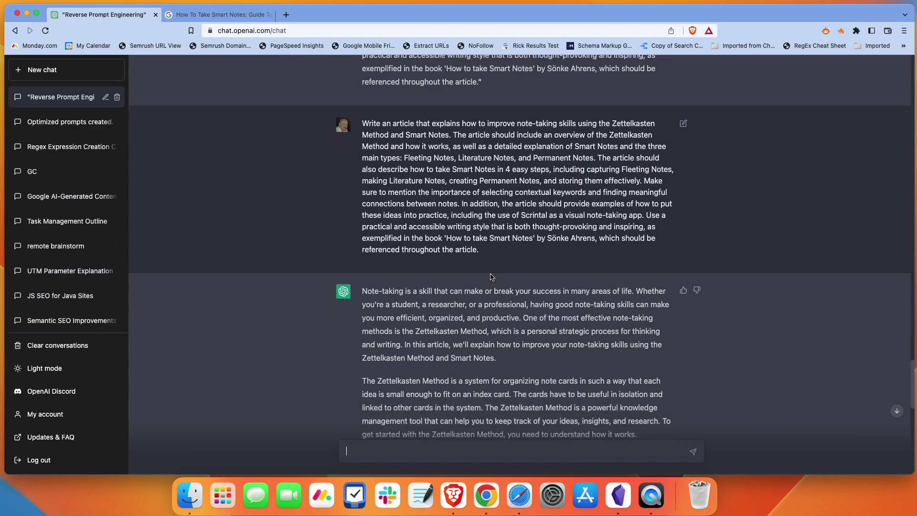
# - Ask ChatGPT to rewrite the article with headings like "What are smart notes?" and expanded content
pyautogui.write('Rewrite')
pyautogui.write(' the conte')
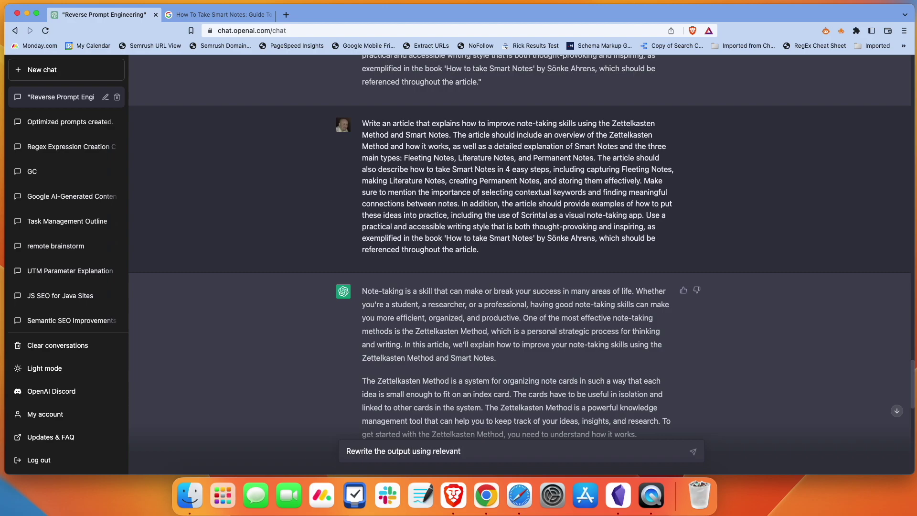
pyautogui.press('BackSpace')
pyautogui.press('BackSpace')
pyautogui.press('BackSpace')
pyautogui.press('BackSpace')
pyautogui.press('BackSpace')
pyautogui.press('BackSpace')
pyautogui.press('BackSpace')
pyautogui.press('BackSpace')
pyautogui.press('BackSpace')
pyautogui.press('BackSpace')
pyautogui.press('BackSpace')
pyautogui.press('BackSpace')
pyautogui.write('headings to sections such as "What are')
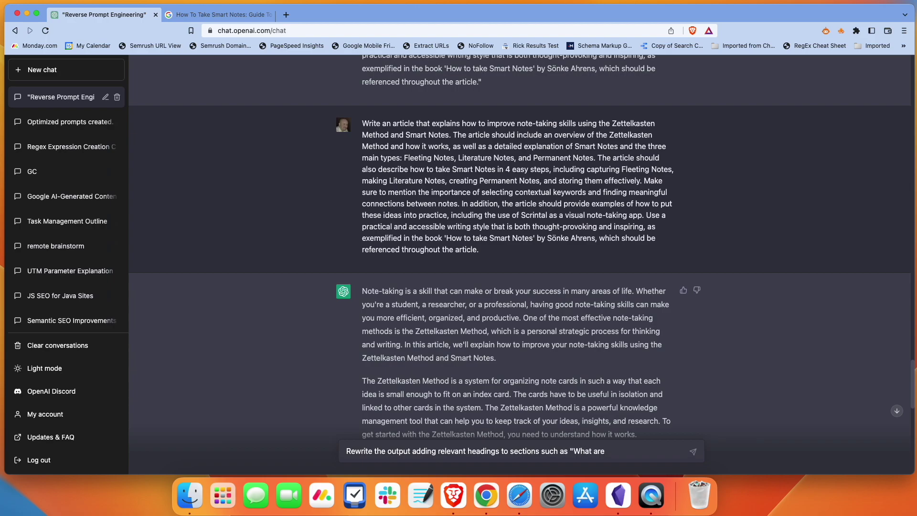
pyautogui.write('smart notes?" as well as e')
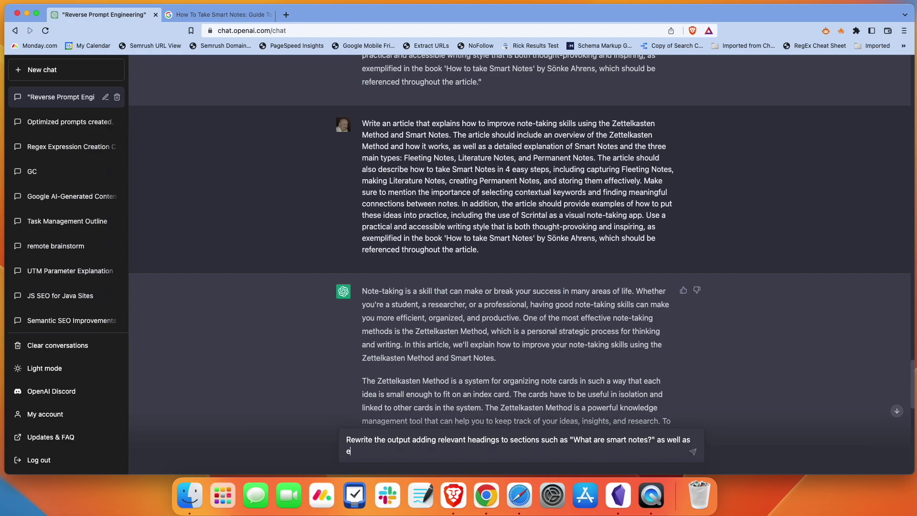
pyautogui.write('xpanding the content to includ')
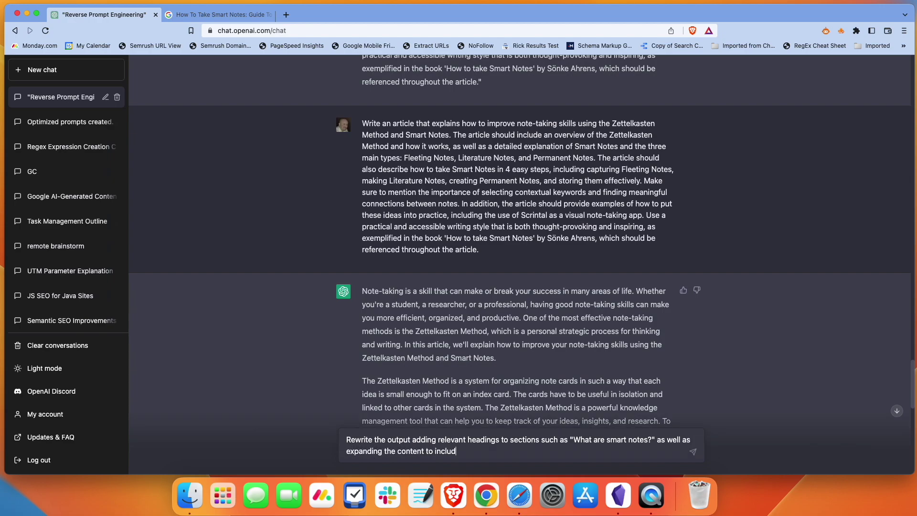
pyautogui.write('e mo')
pyautogui.press('Return')
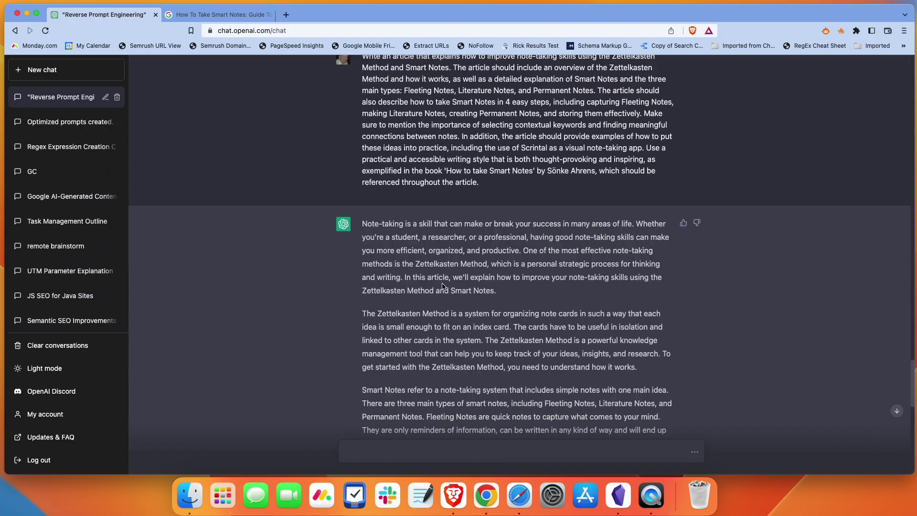